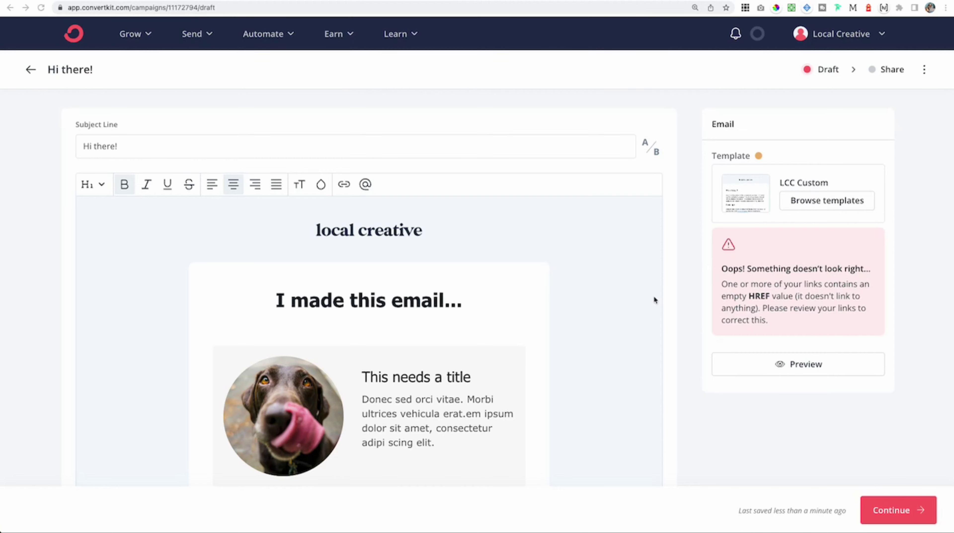
Step: Insert an empty Layout block directly below the 'I made this email...' heading
scroll(547, 294, "down", 10)
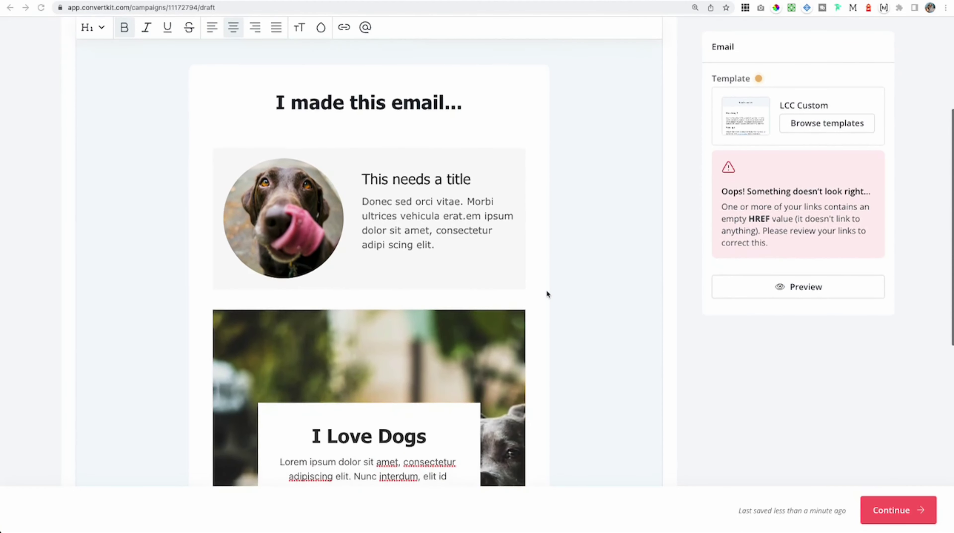
scroll(546, 295, "up", 8)
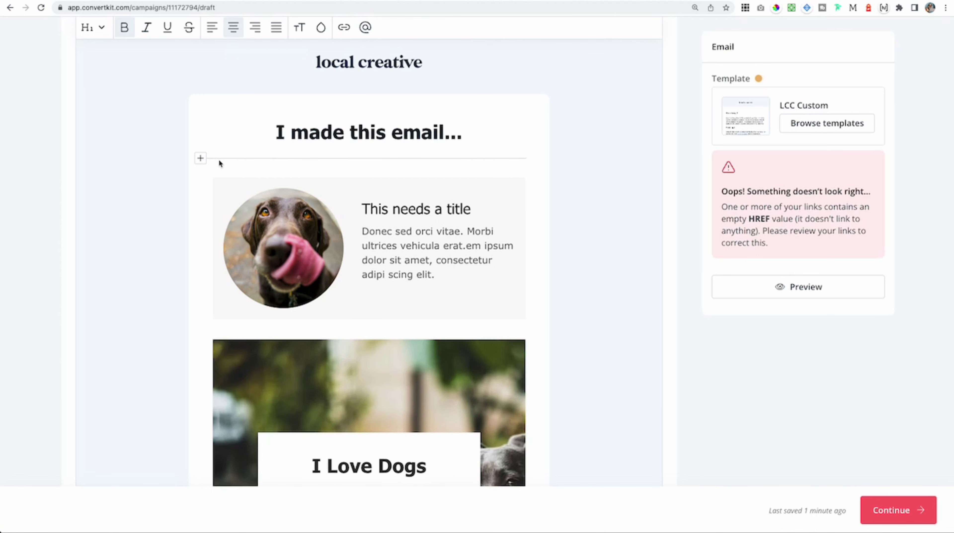
left_click(200, 158)
scroll(234, 244, "down", 1)
scroll(234, 248, "down", 2)
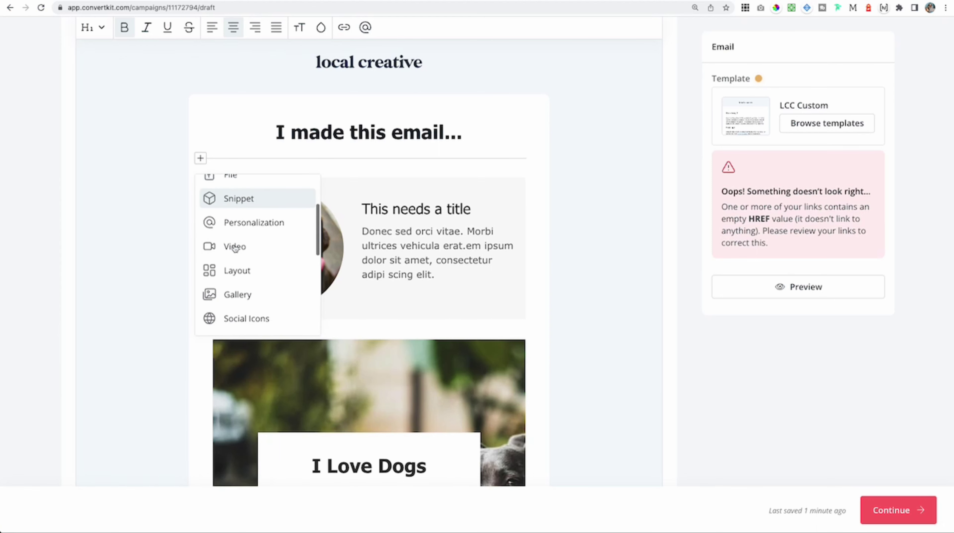
left_click(247, 271)
Step: Add the star-rated testimonial layout under the heading, then undo it with Ctrl+Z
scroll(725, 201, "down", 5)
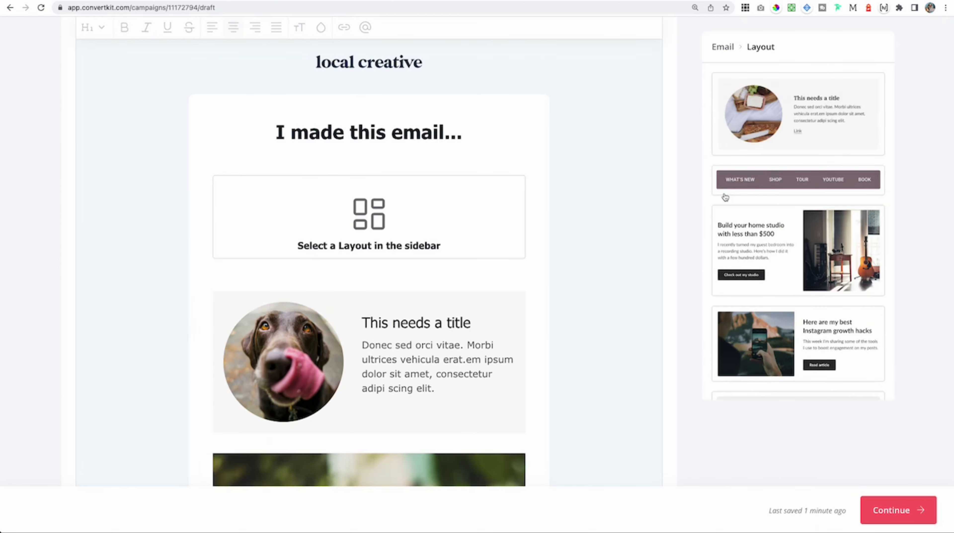
scroll(724, 201, "down", 3)
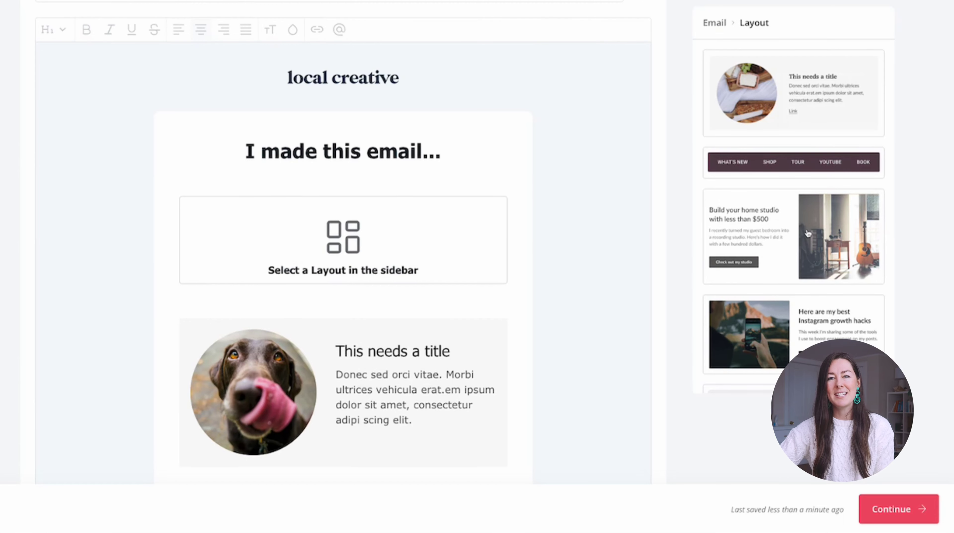
scroll(807, 233, "down", 10)
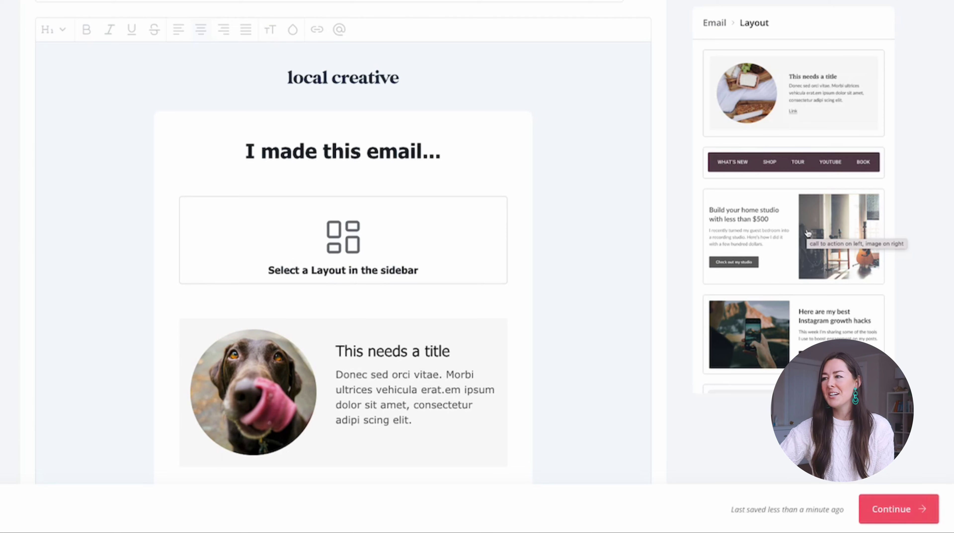
scroll(808, 234, "down", 10)
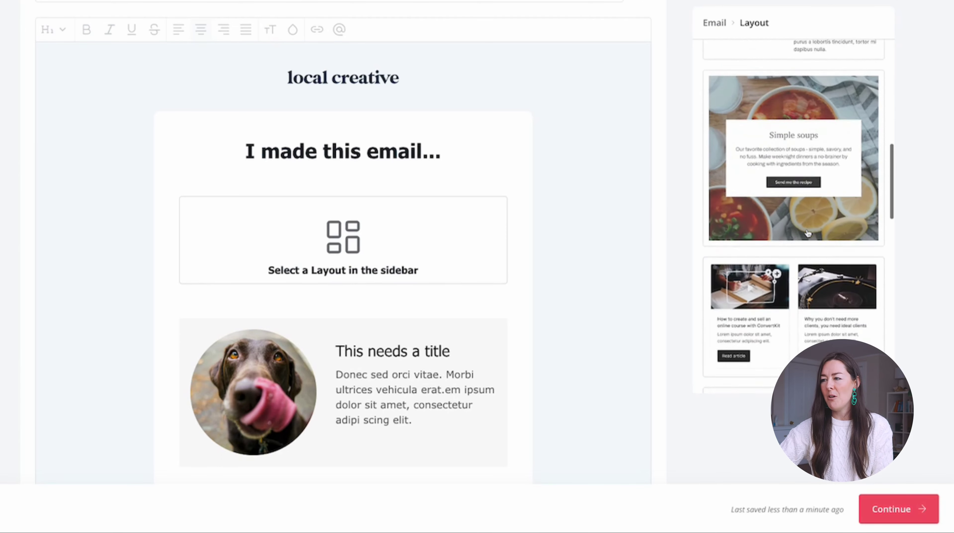
scroll(807, 233, "down", 10)
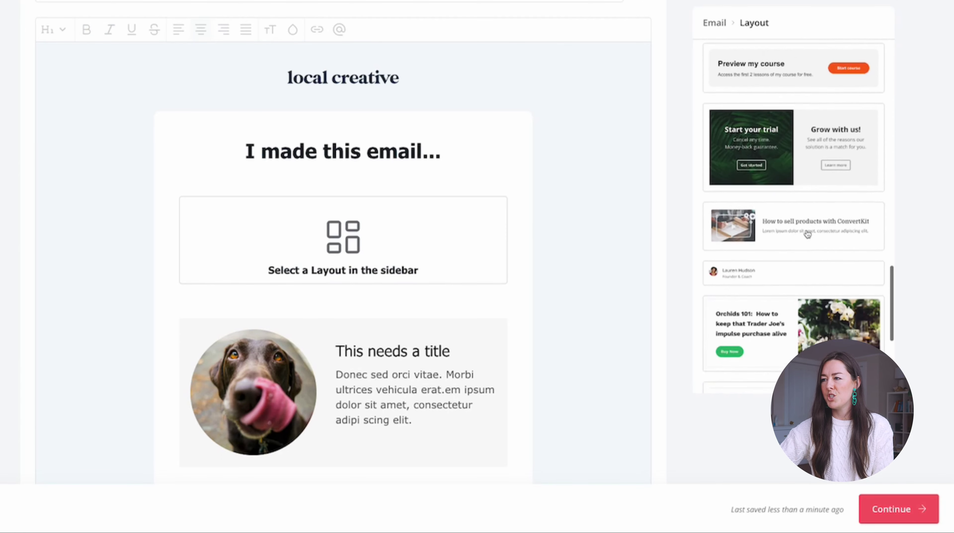
left_click(769, 299)
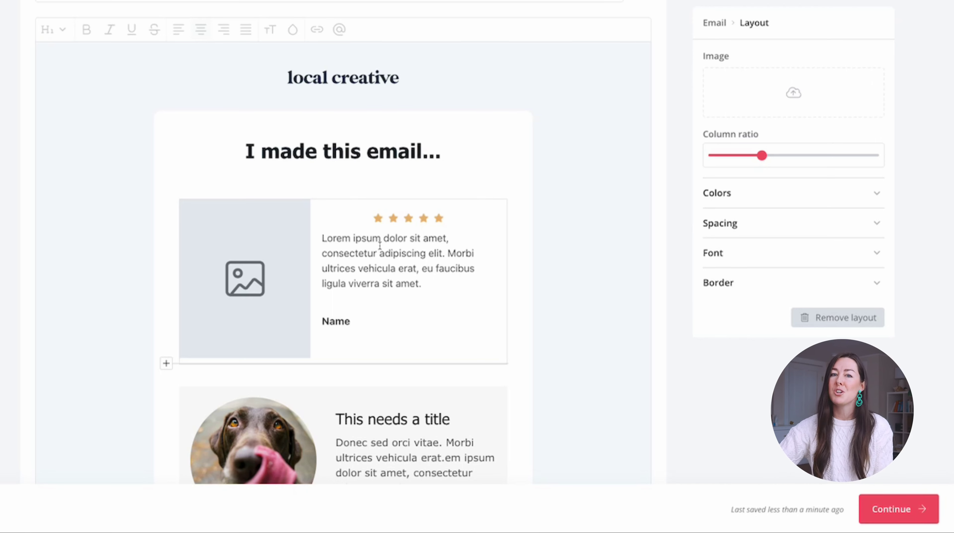
key("ctrl+z")
scroll(562, 351, "down", 2)
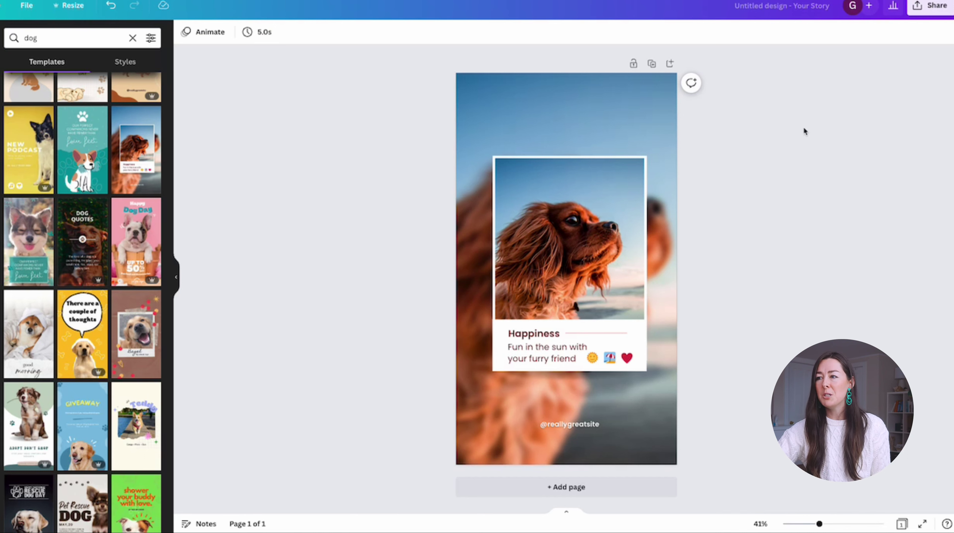
Step: Try the Happy Dog Day, teal four feet and yellow New Podcast dog templates in turn
left_click(129, 237)
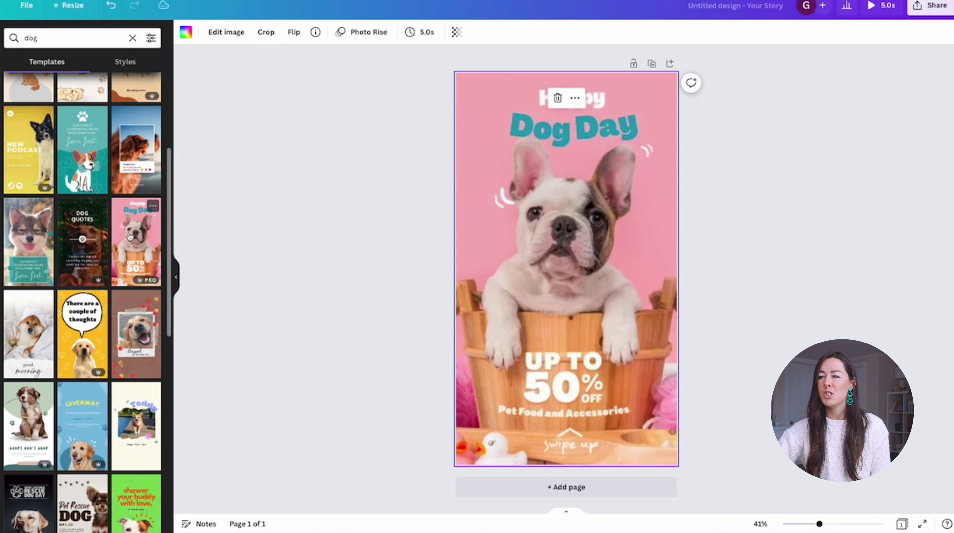
left_click(89, 175)
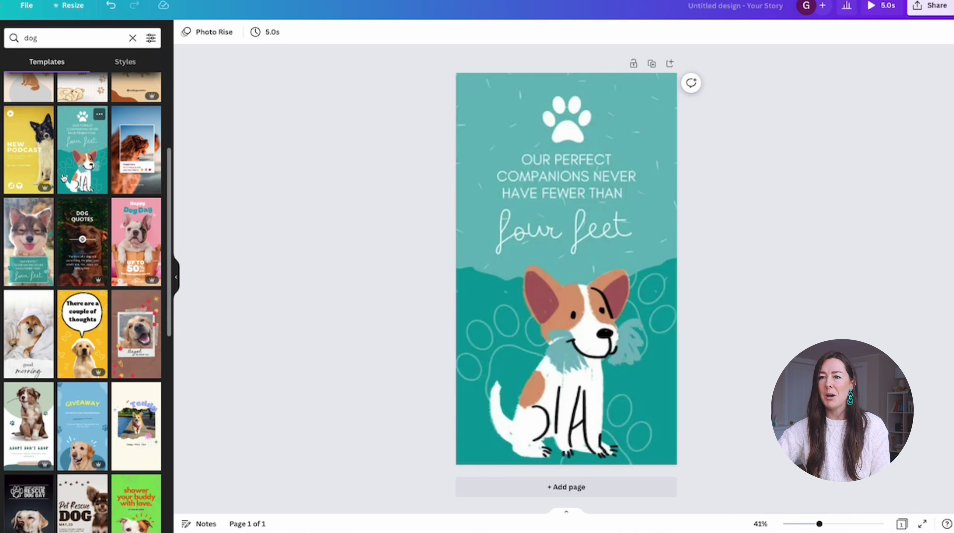
left_click(23, 178)
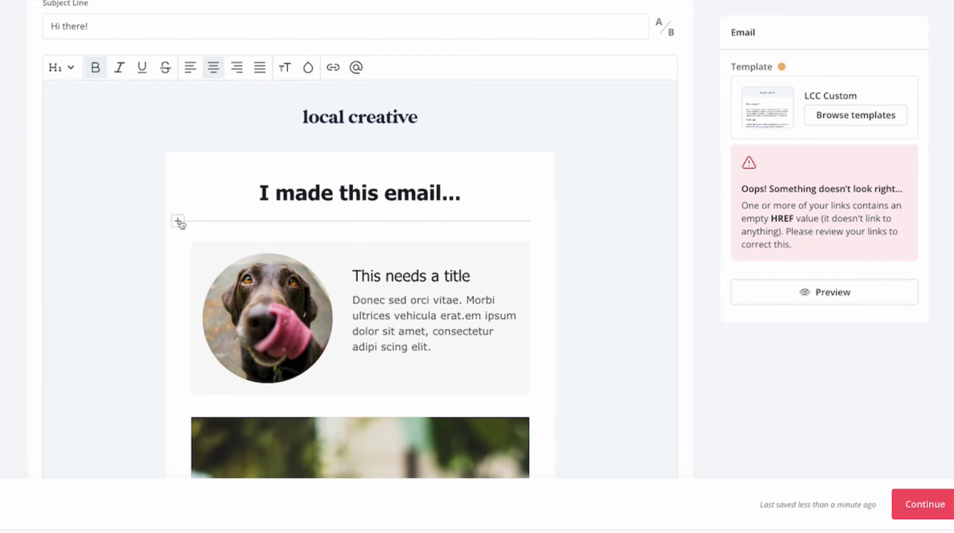
Step: Add an image block under the heading and upload the yellow dog image
left_click(180, 221)
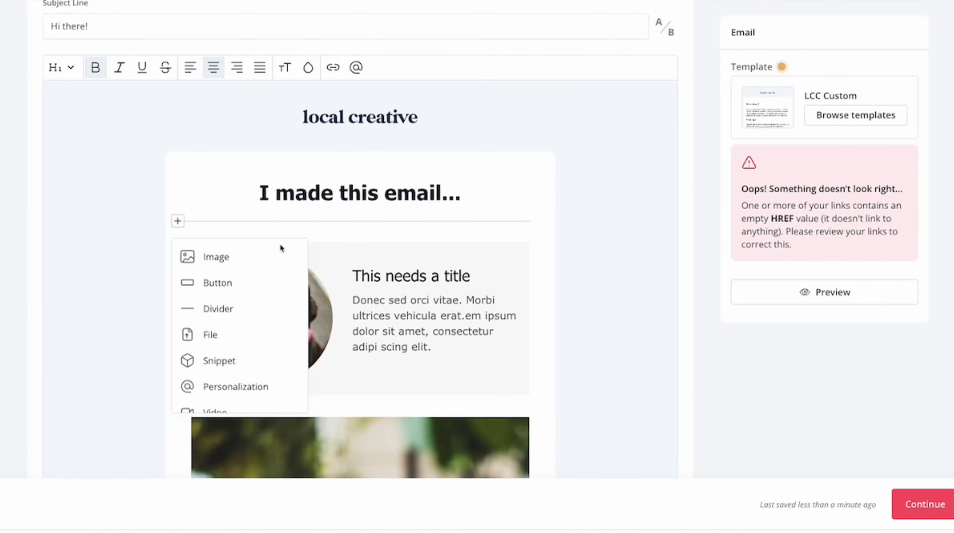
left_click(234, 251)
left_click(581, 244)
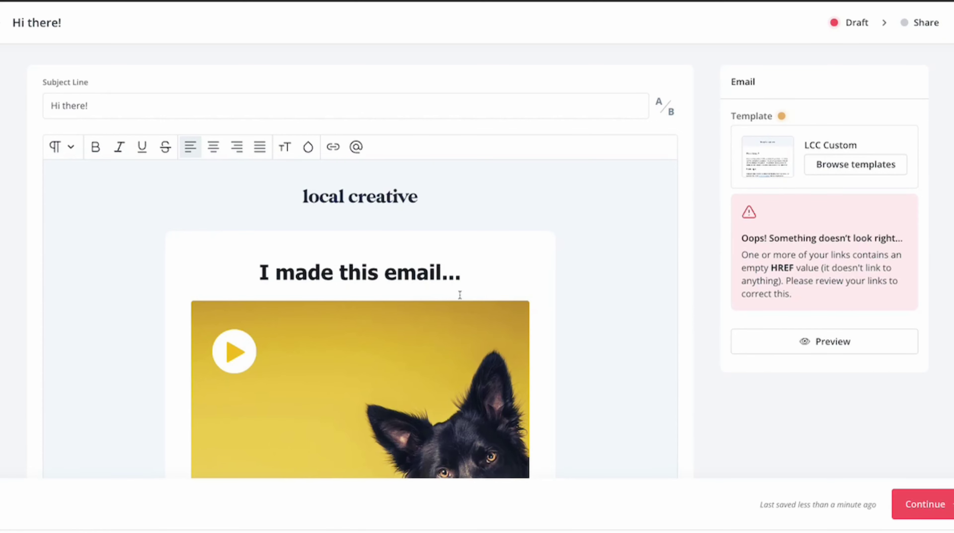
Step: Insert a Personalization block on the empty last line of the email
scroll(469, 294, "down", 1)
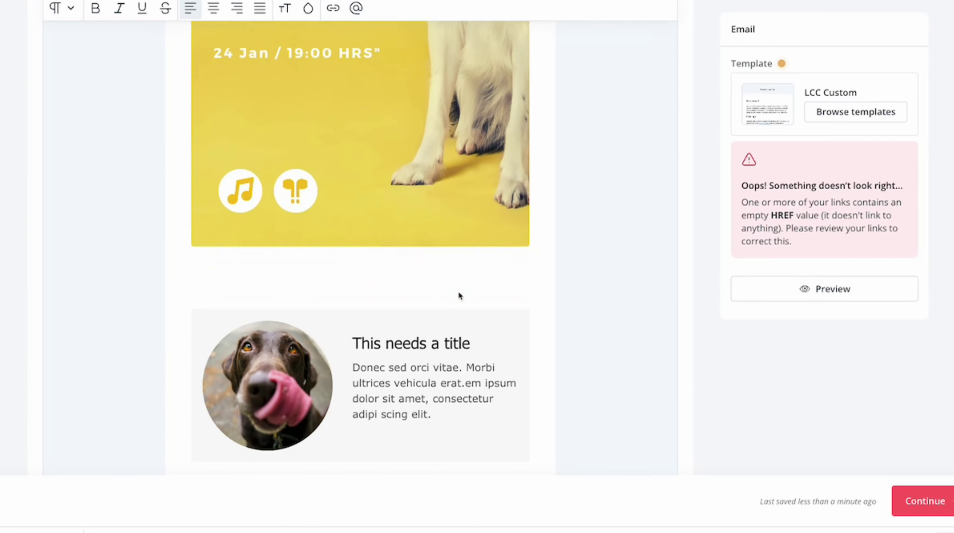
scroll(457, 291, "down", 6)
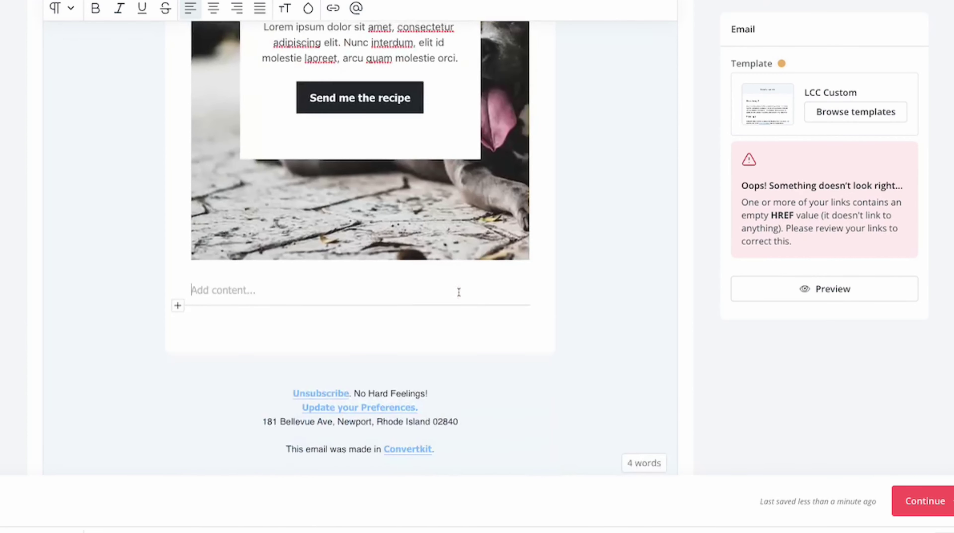
left_click(177, 251)
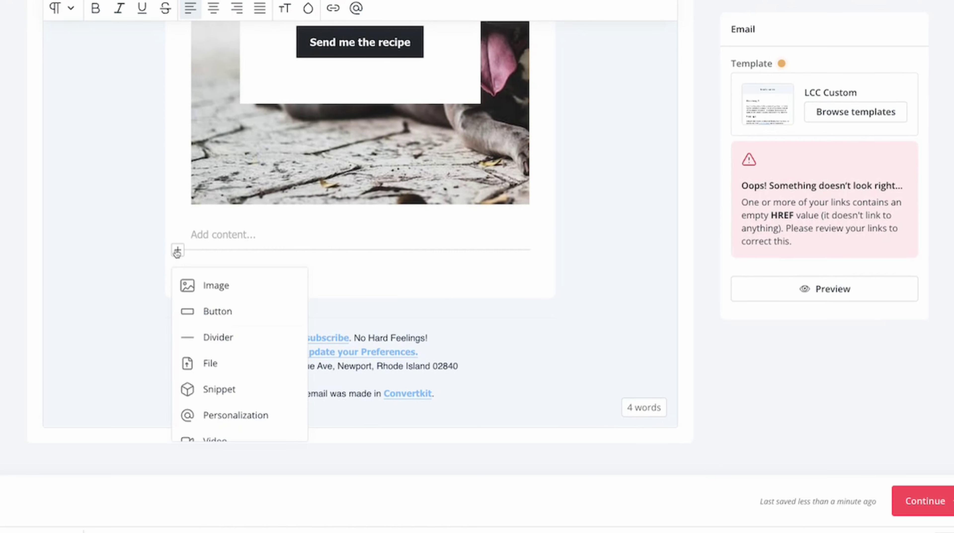
left_click(247, 416)
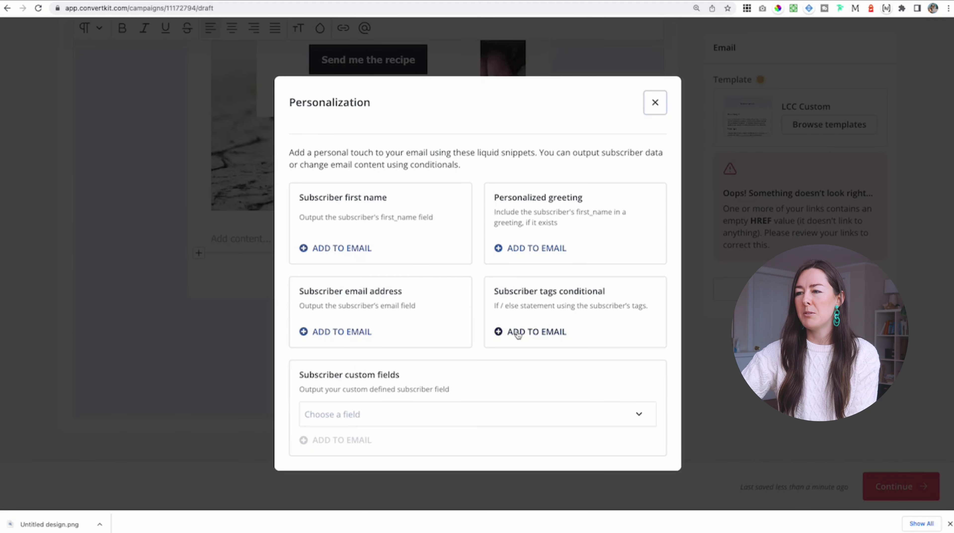
Step: Insert the subscriber-tag if/else Liquid snippet and review its Tag Name and both branch texts
left_click(518, 332)
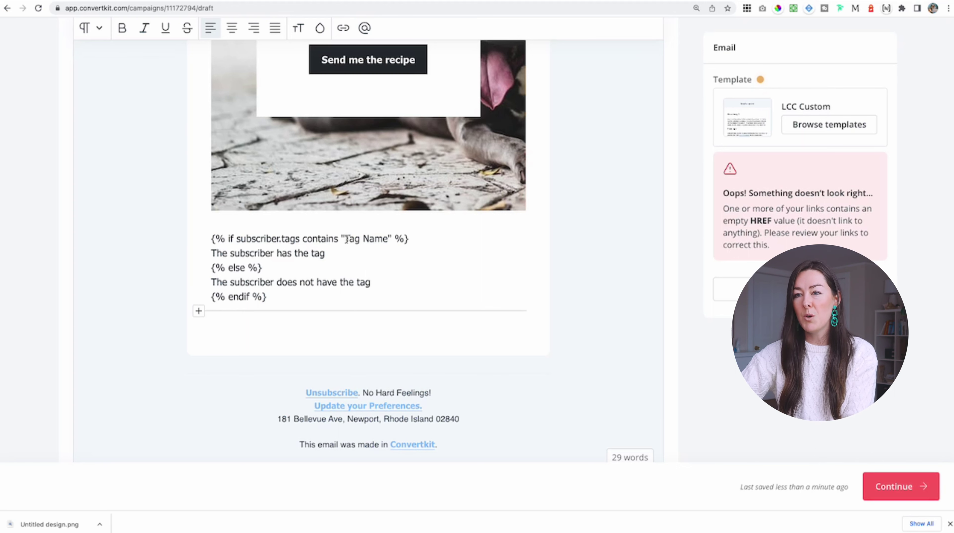
left_click_drag(345, 238, 388, 239)
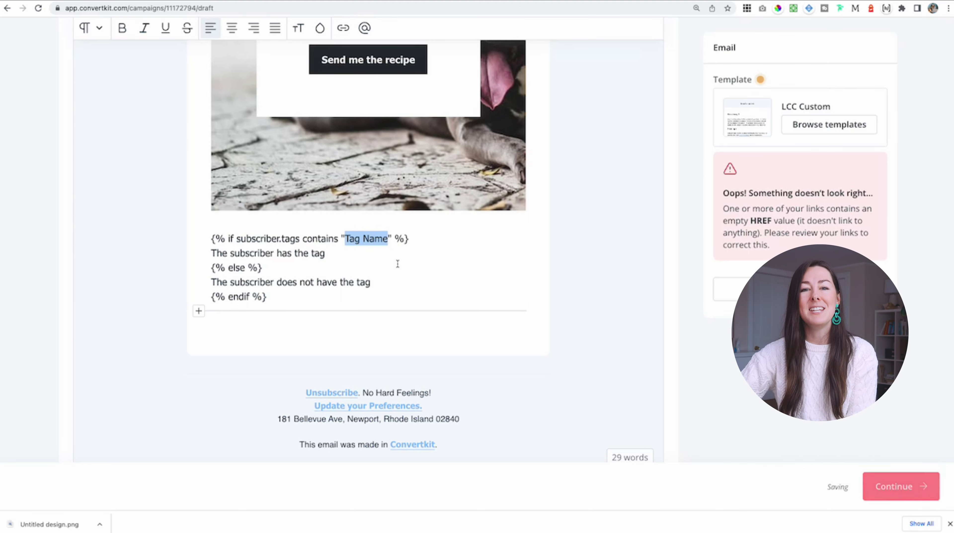
left_click(336, 252)
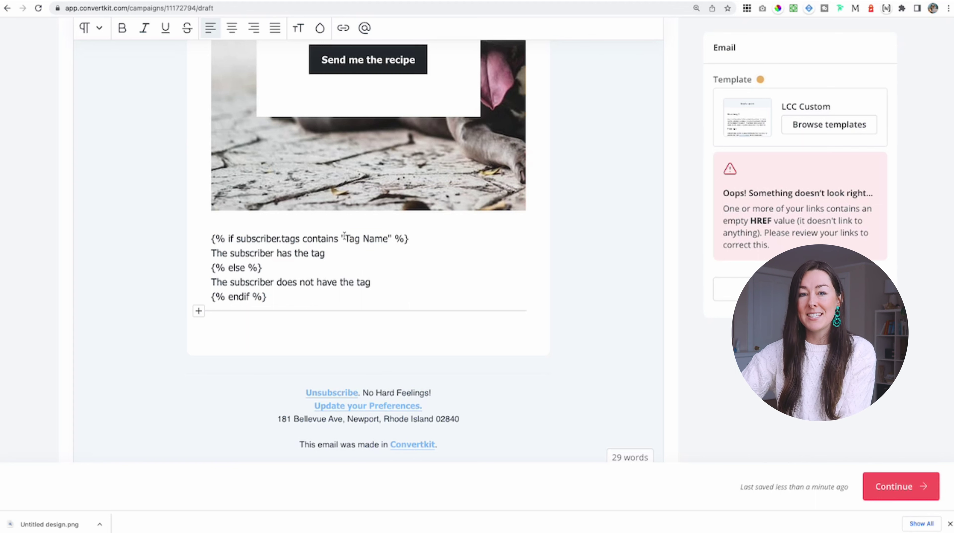
left_click_drag(328, 253, 208, 257)
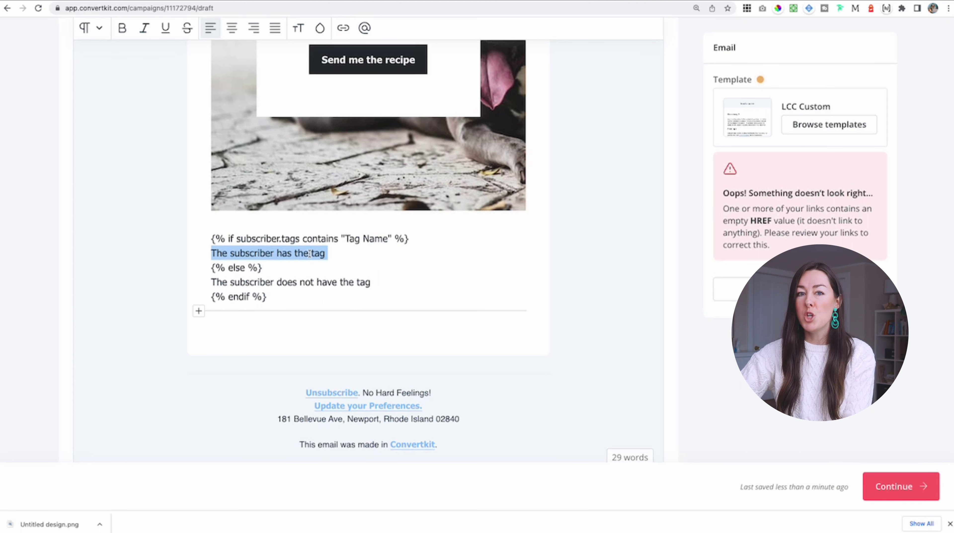
left_click(245, 272)
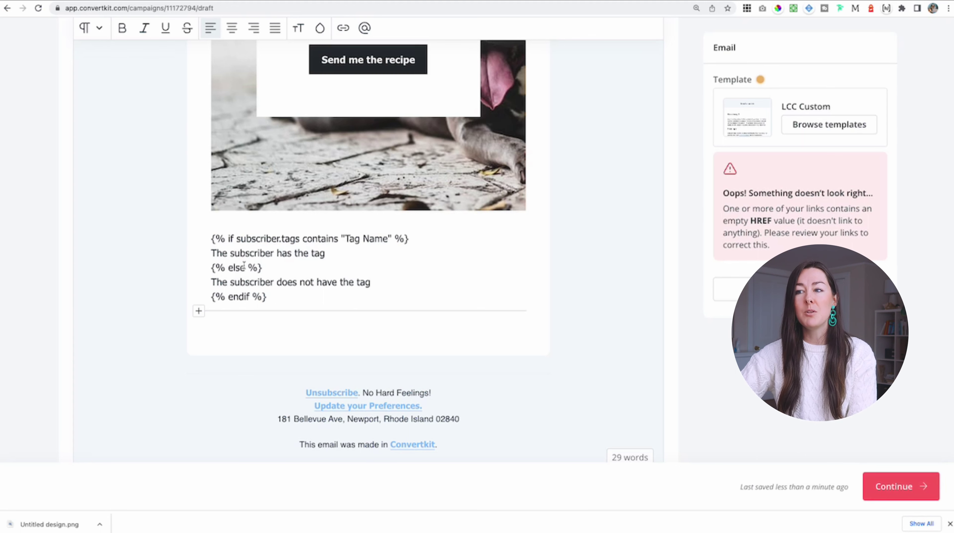
left_click_drag(211, 282, 385, 280)
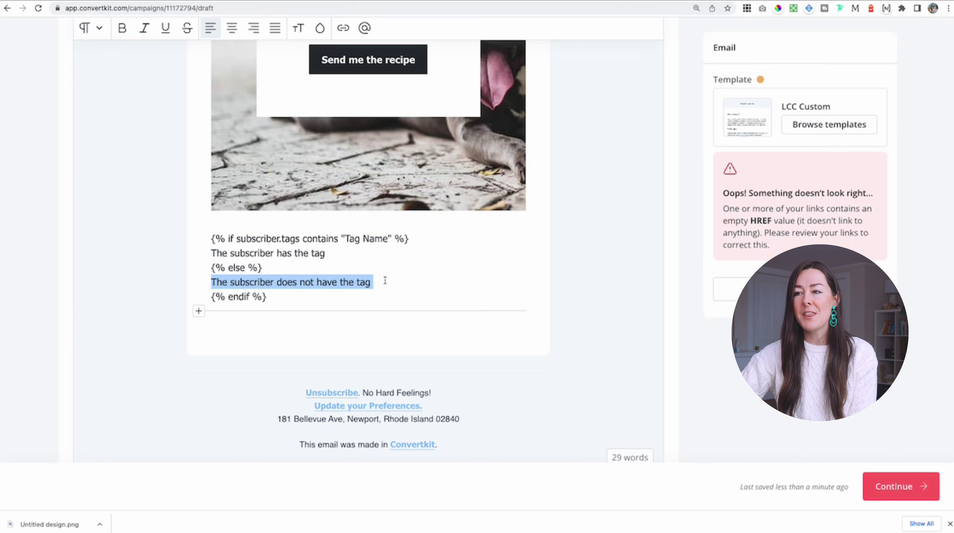
left_click(268, 299)
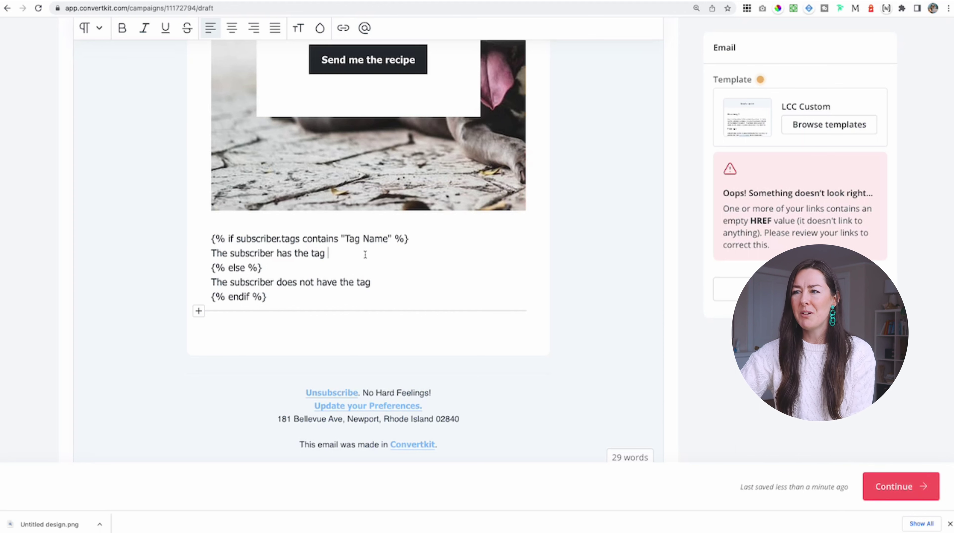
Step: Copy the opening {% if %} line and place the cursor after 'The subscriber has the tag'
left_click_drag(413, 238, 211, 242)
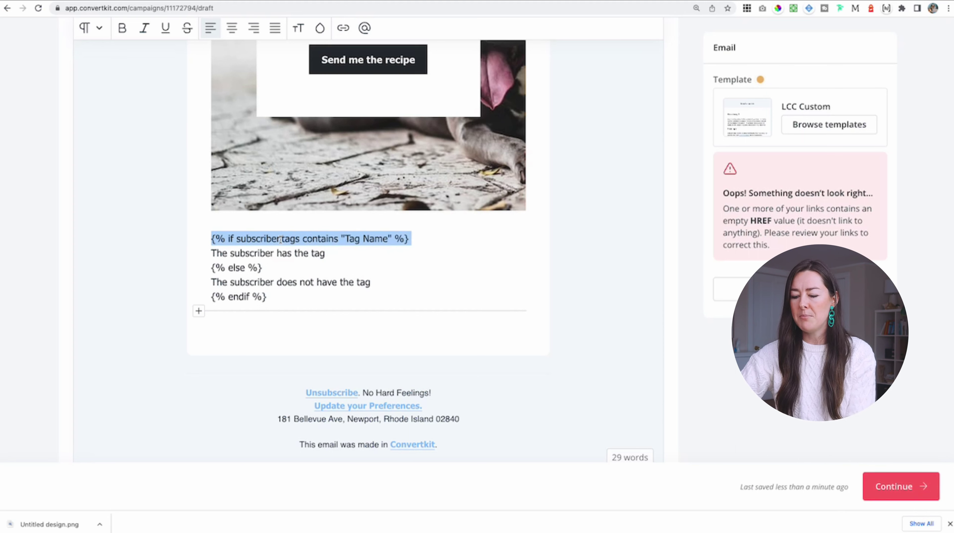
key("super+c")
left_click(413, 239)
Step: Paste the copied if line below the first branch and change it to elsif
left_click(326, 253)
key("Return")
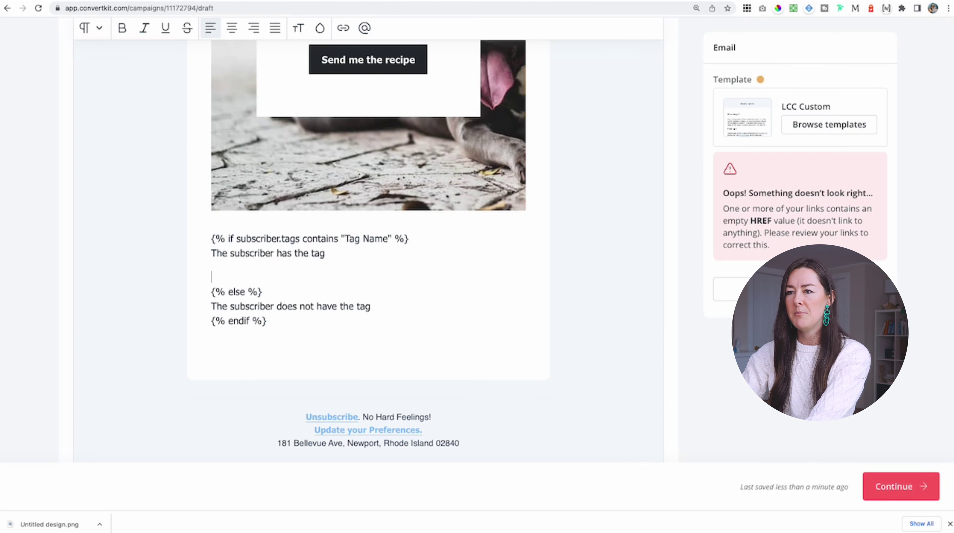
key("super+v")
key("Return")
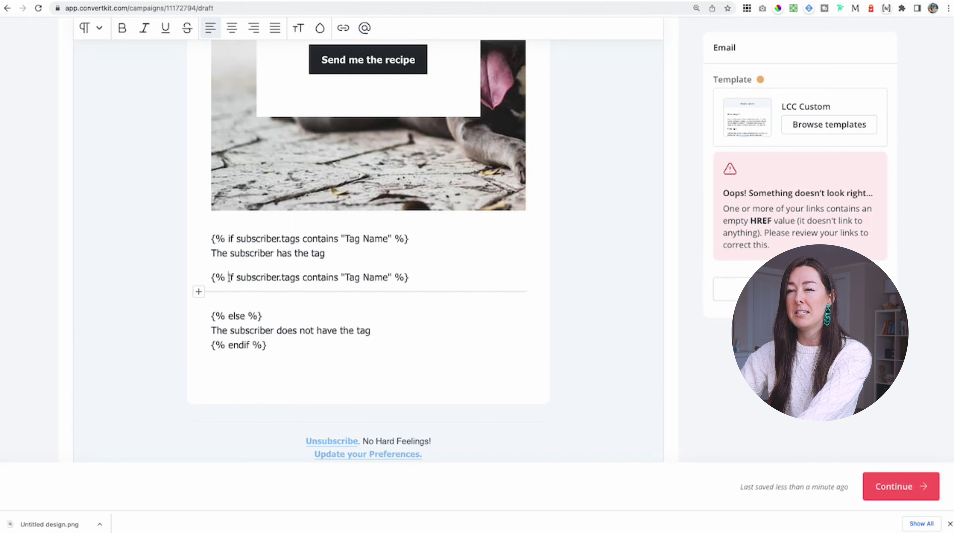
type("els")
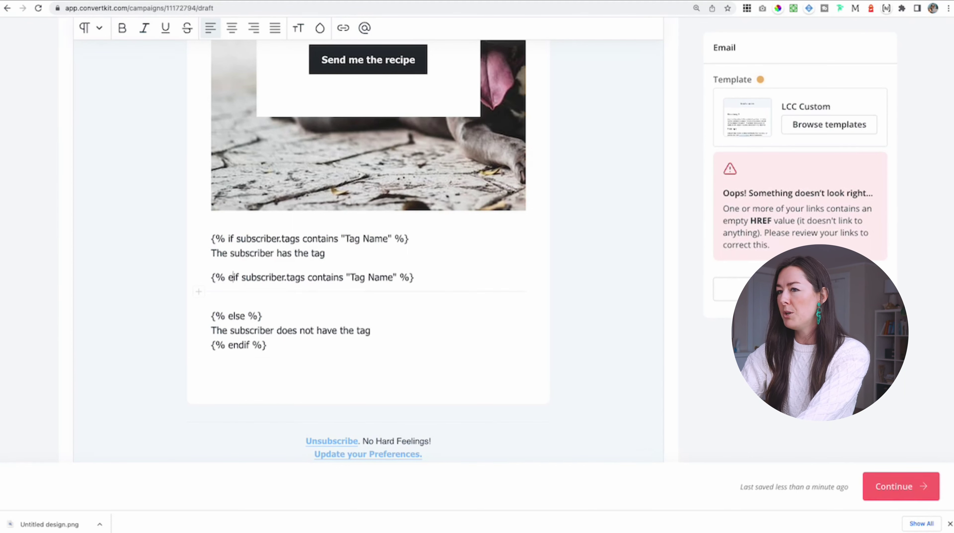
Step: Add the elsif message 'The subscriber doesn't have the first tag, but does have this one'
left_click(285, 292)
key("Return")
type("The subsc")
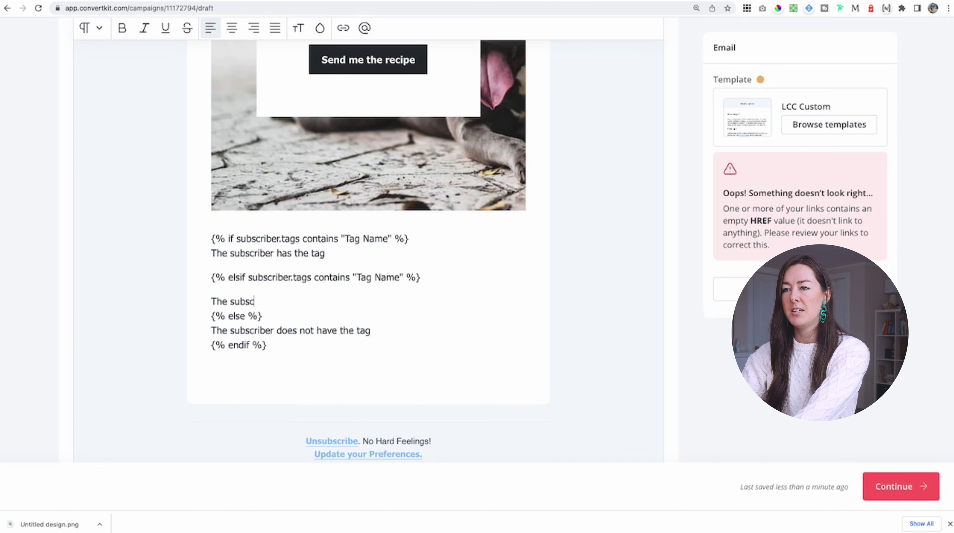
type("riber doesn't ave teh")
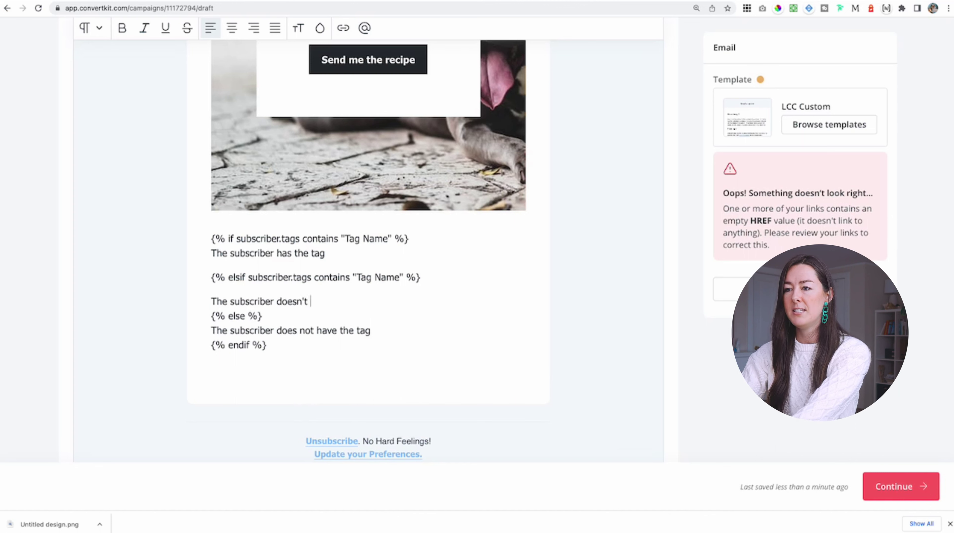
key("BackSpace")
key("BackSpace")
key("BackSpace")
key("BackSpace")
key("BackSpace")
key("BackSpace")
key("BackSpace")
type("have the first tag, but ")
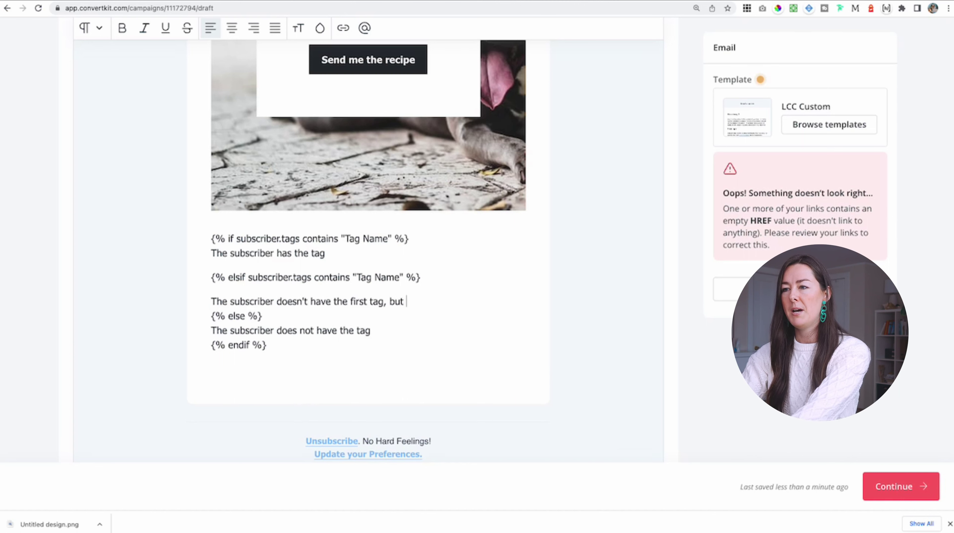
type("does have this one")
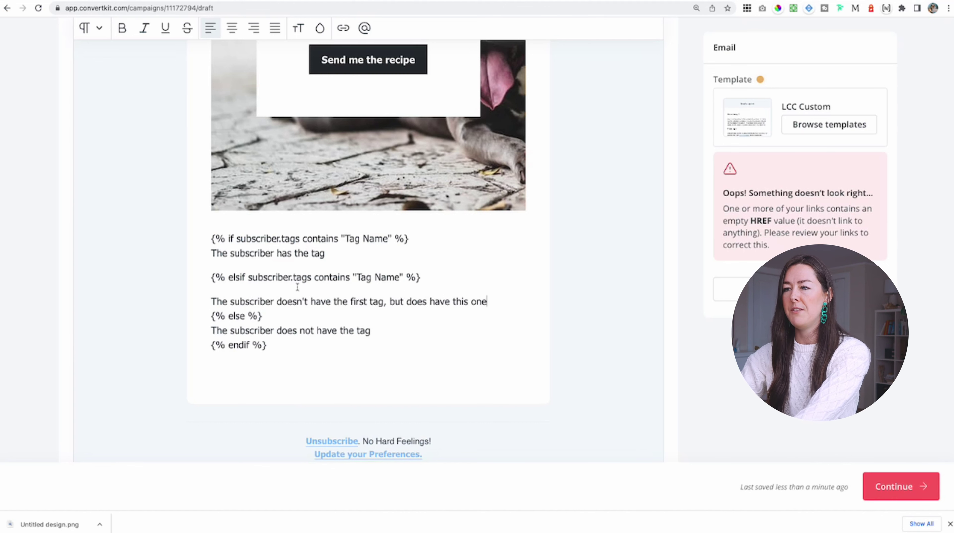
Step: Change the elsif condition's tag to 'Tag Name 2' and open the email preview
left_click(401, 276)
type("2")
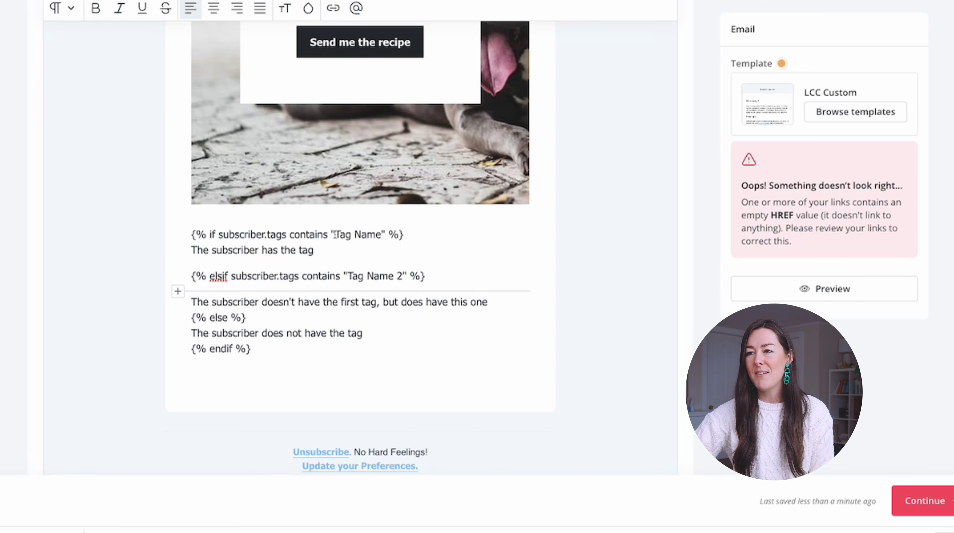
left_click_drag(335, 235, 365, 234)
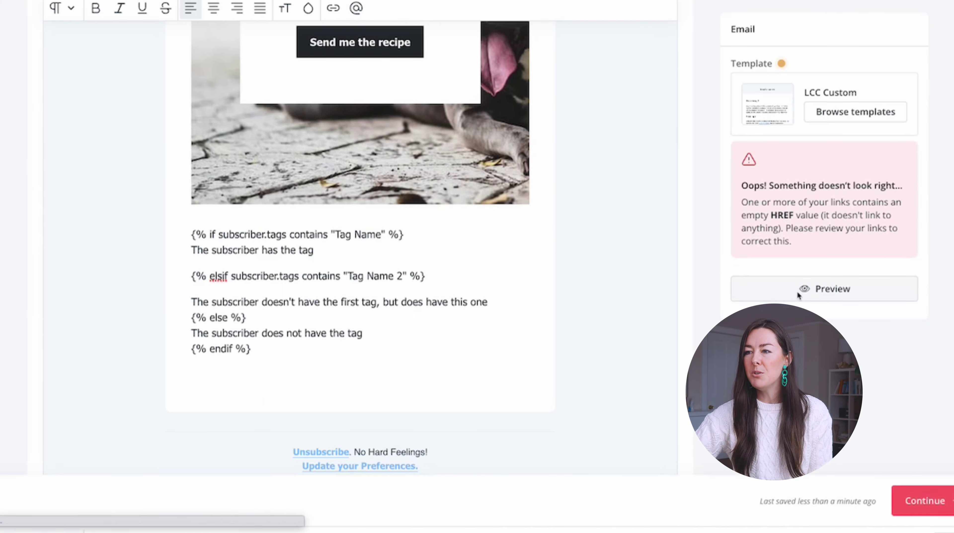
left_click(797, 293)
Step: Check the else-branch text in the preview, then start Preview as Subscriber
scroll(514, 323, "down", 10)
scroll(511, 323, "down", 8)
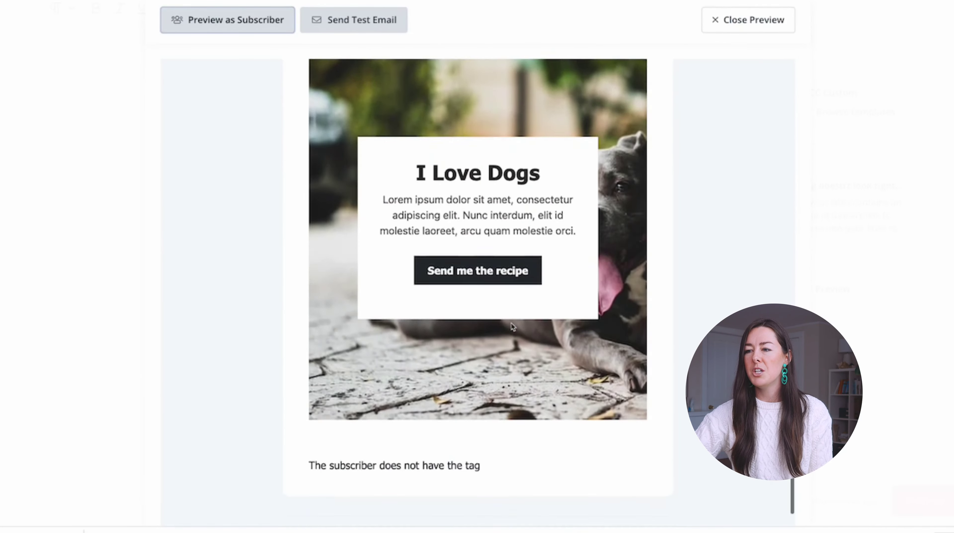
left_click_drag(310, 361, 548, 356)
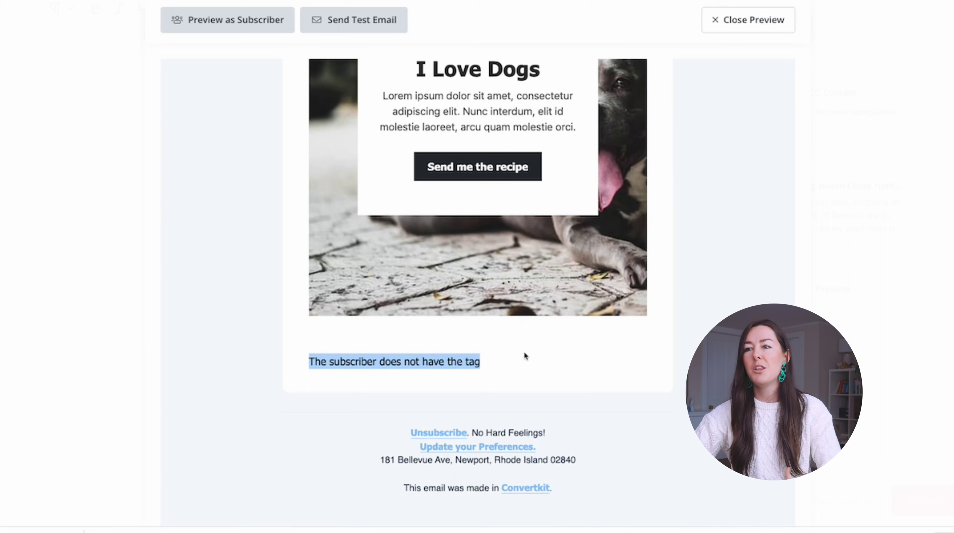
left_click(242, 27)
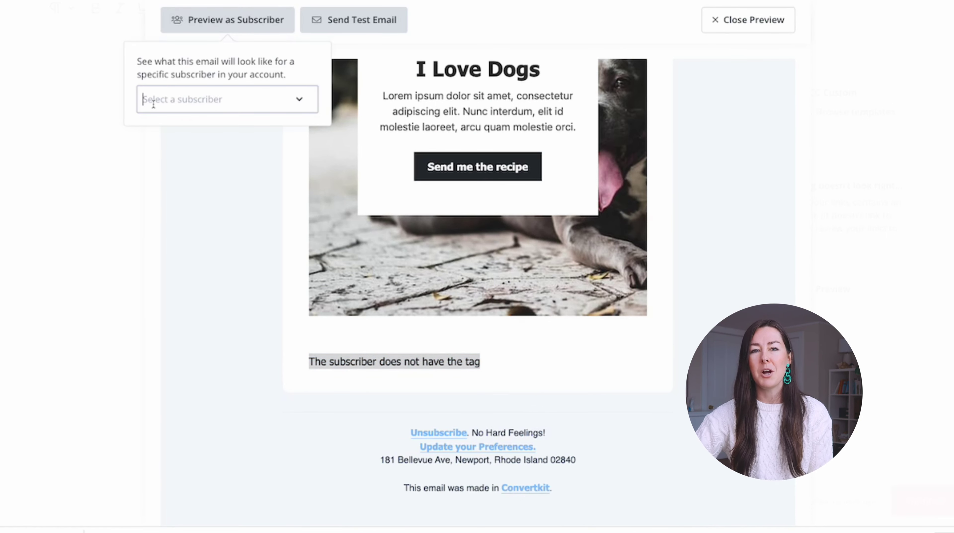